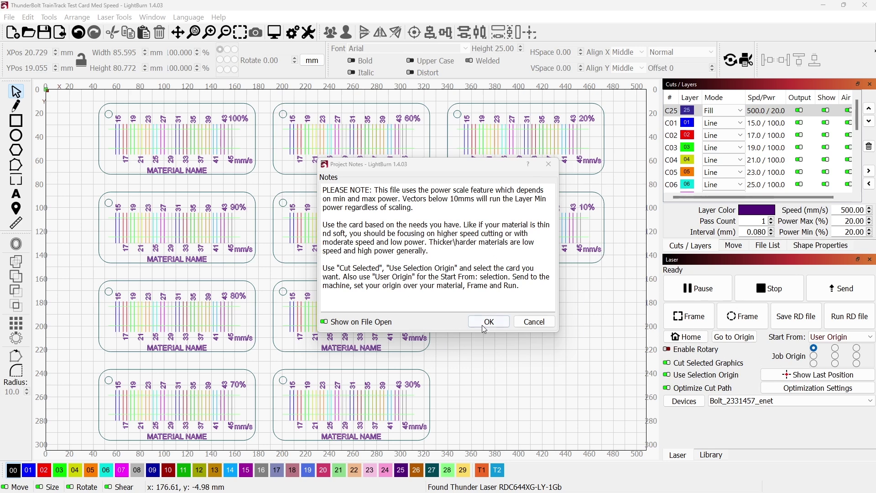
Dismiss the Project Notes to show the grid of ten power-level test cards.
{"action": "left_click", "coordinate": [488, 322]}
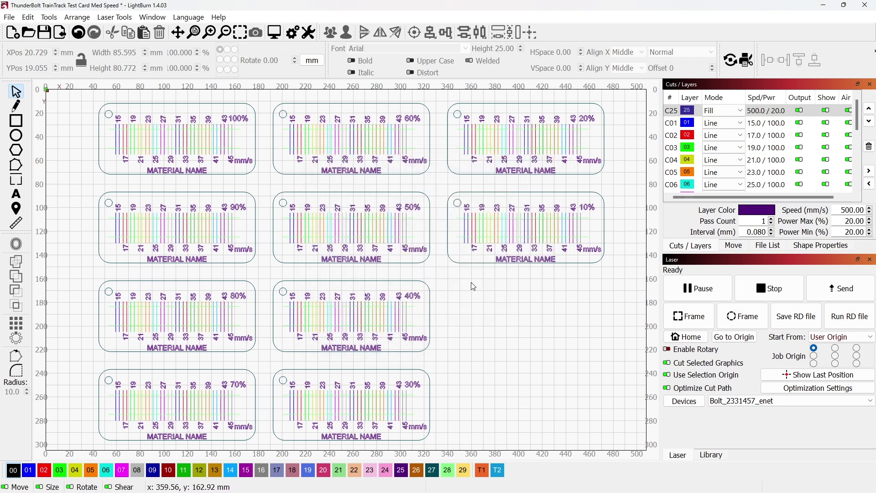
{"action": "left_click", "coordinate": [15, 18]}
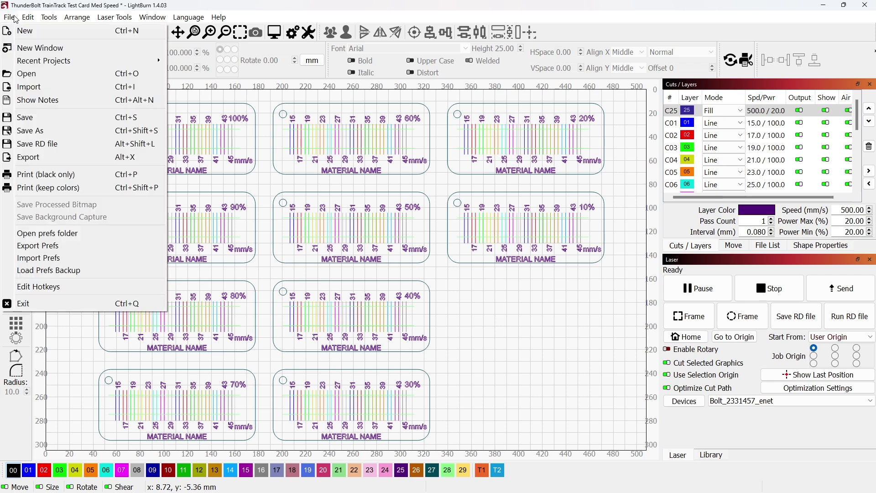
{"action": "left_click", "coordinate": [497, 279]}
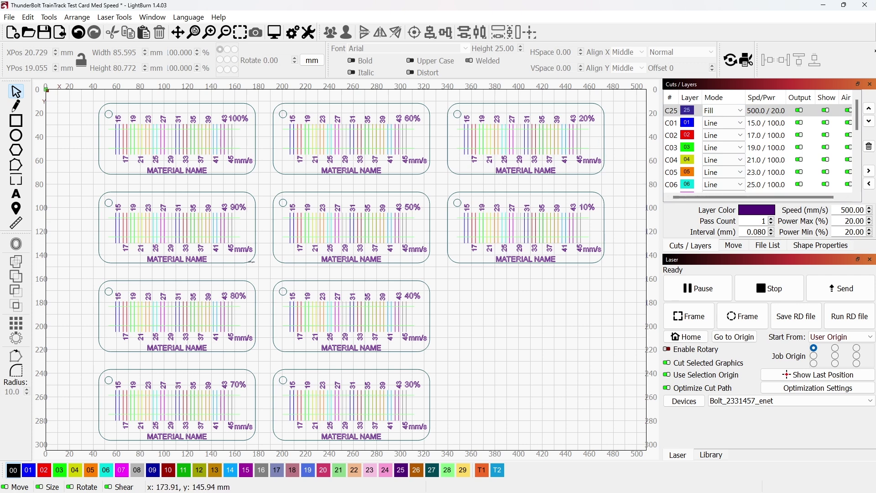
Pan and zoom the canvas onto the 50% card, briefly selecting then deselecting it.
{"action": "scroll", "coordinate": [242, 245], "scroll_direction": "down", "scroll_amount": 3}
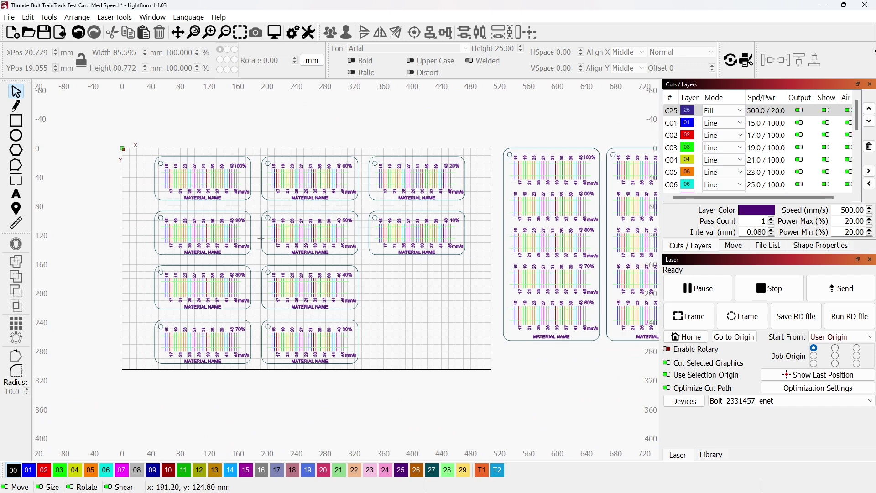
{"action": "left_click_drag", "start_coordinate": [481, 245], "coordinate": [398, 232]}
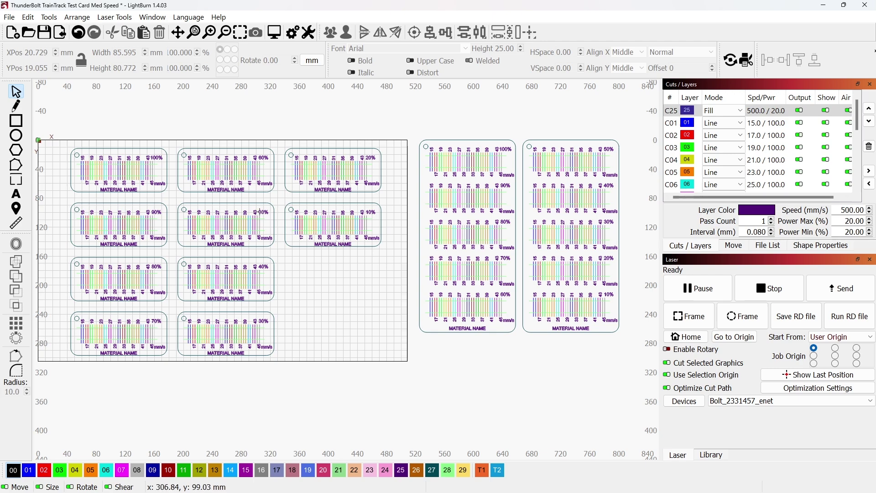
{"action": "scroll", "coordinate": [201, 219], "scroll_direction": "up", "scroll_amount": 4}
{"action": "scroll", "coordinate": [168, 214], "scroll_direction": "up", "scroll_amount": 1}
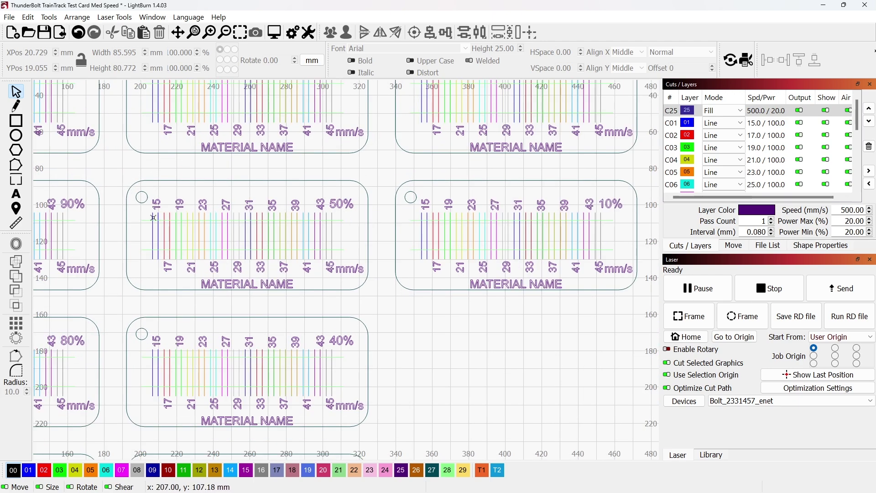
{"action": "left_click_drag", "start_coordinate": [110, 167], "coordinate": [379, 317]}
{"action": "scroll", "coordinate": [371, 292], "scroll_direction": "down", "scroll_amount": 3}
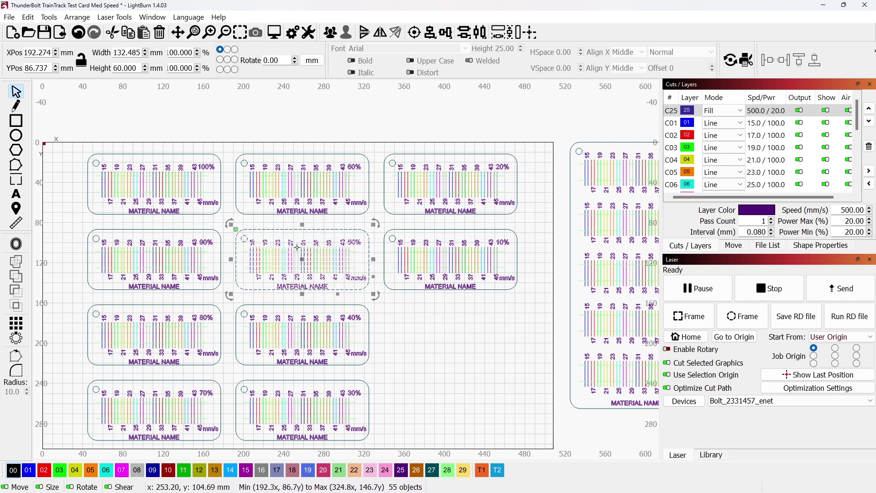
{"action": "scroll", "coordinate": [254, 230], "scroll_direction": "up", "scroll_amount": 3}
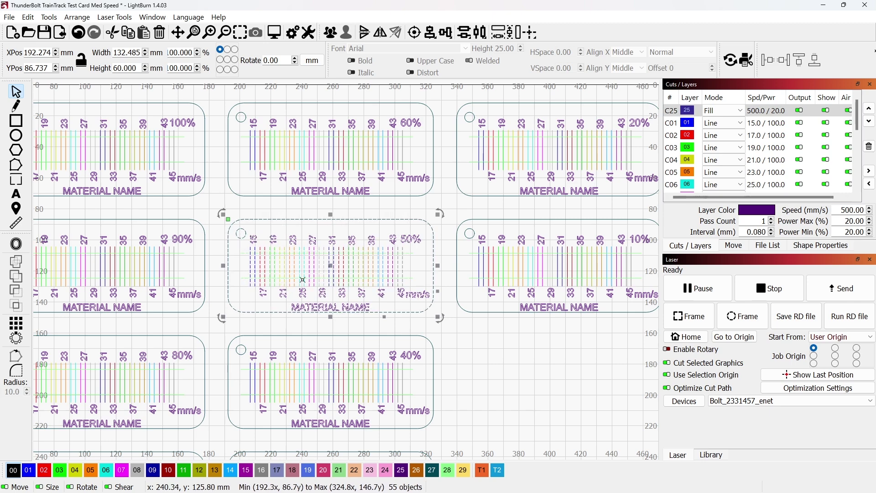
{"action": "scroll", "coordinate": [308, 264], "scroll_direction": "down", "scroll_amount": 2}
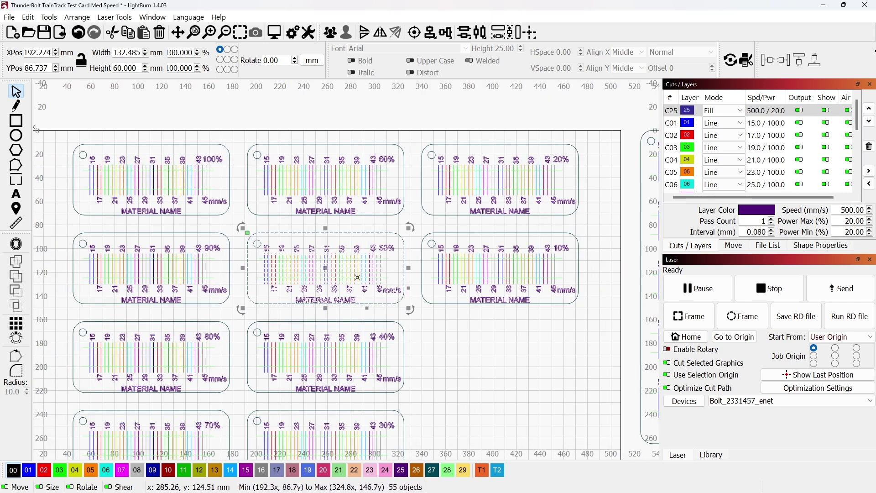
{"action": "scroll", "coordinate": [402, 245], "scroll_direction": "down", "scroll_amount": 2}
{"action": "left_click", "coordinate": [418, 313]}
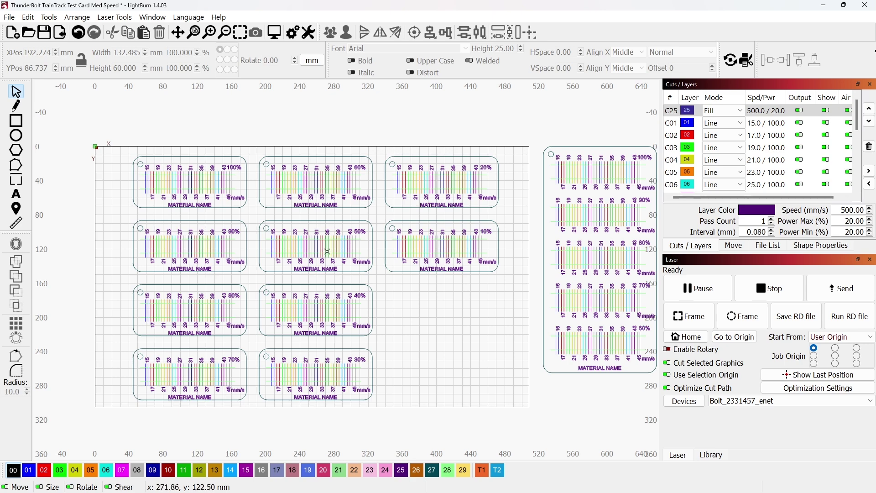
{"action": "scroll", "coordinate": [330, 141], "scroll_direction": "up", "scroll_amount": 3}
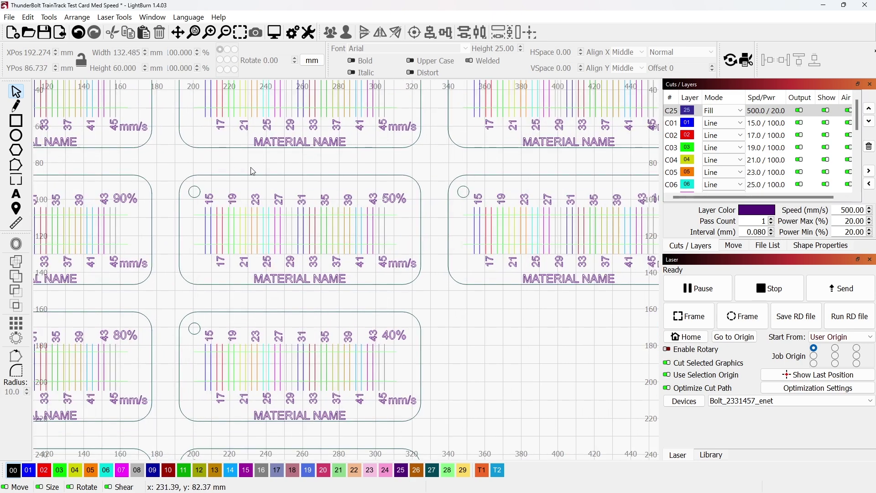
Replace the 50% card's MATERIAL NAME text with '1/8th EVA FOAM'.
{"action": "left_click_drag", "start_coordinate": [252, 167], "coordinate": [213, 206]}
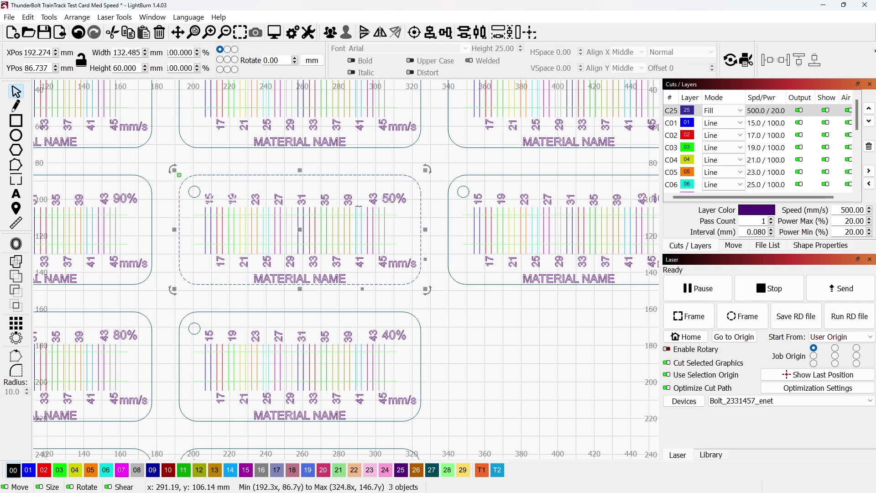
{"action": "double_click", "coordinate": [290, 280]}
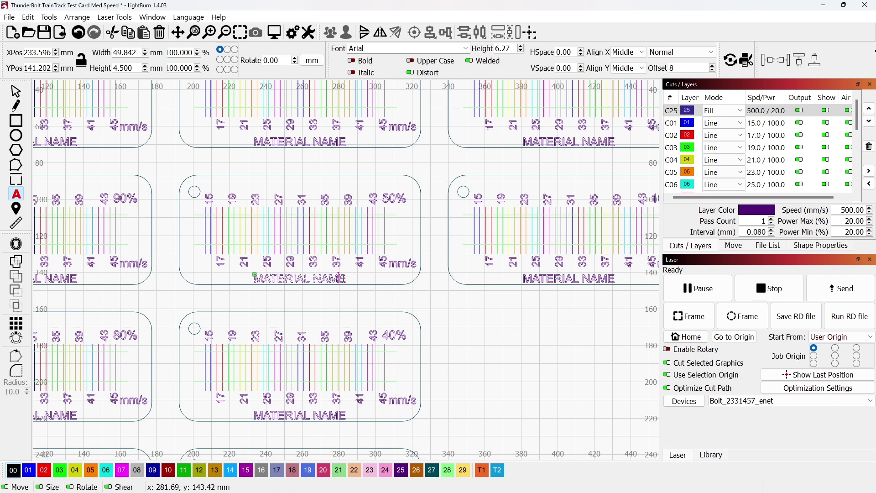
{"action": "key", "text": "BackSpace"}
{"action": "key", "text": "BackSpace"}
{"action": "key", "text": "BackSpace"}
{"action": "key", "text": "BackSpace"}
{"action": "key", "text": "BackSpace"}
{"action": "key", "text": "BackSpace"}
{"action": "key", "text": "BackSpace"}
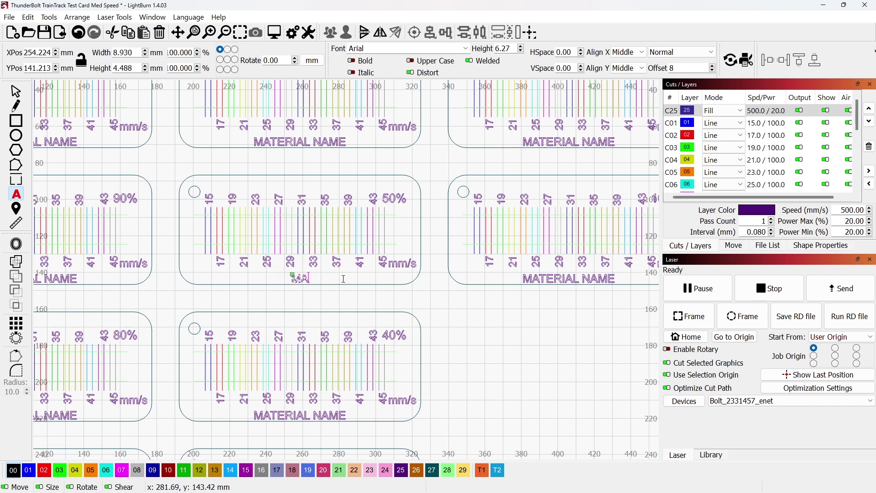
{"action": "key", "text": "BackSpace"}
{"action": "key", "text": "BackSpace"}
{"action": "type", "text": "1/8i"}
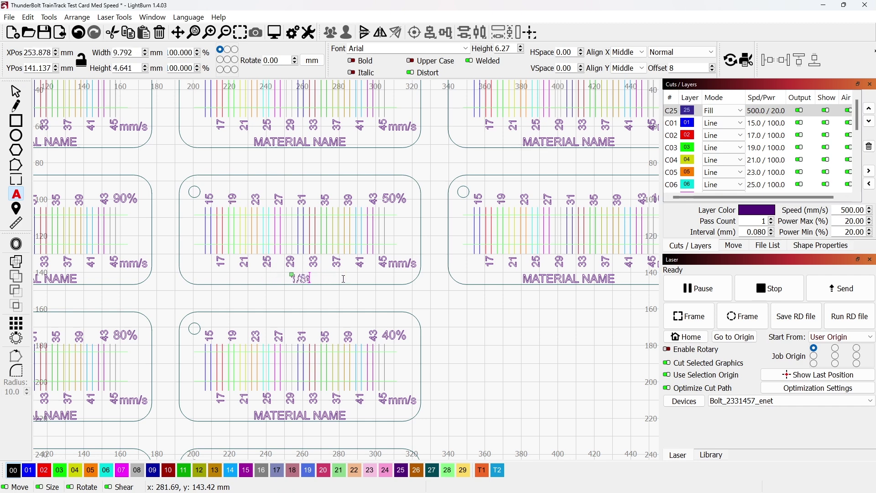
{"action": "type", "text": "h EVA"}
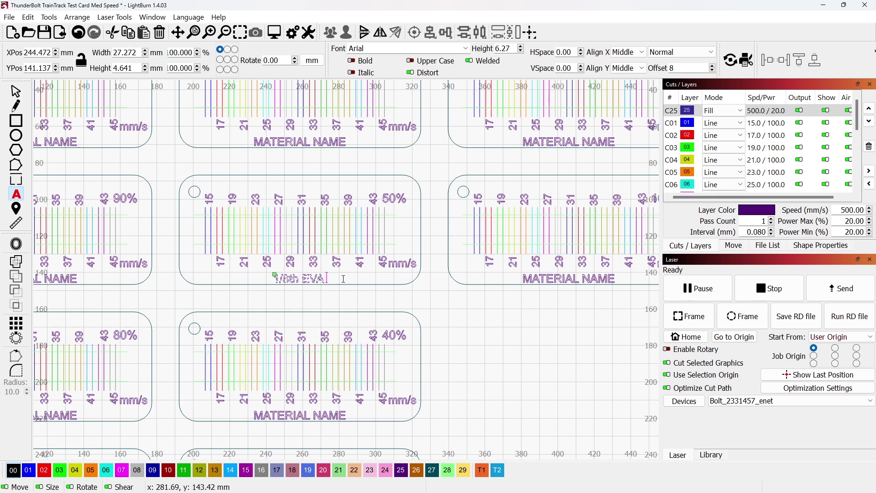
{"action": "type", "text": " FOAM"}
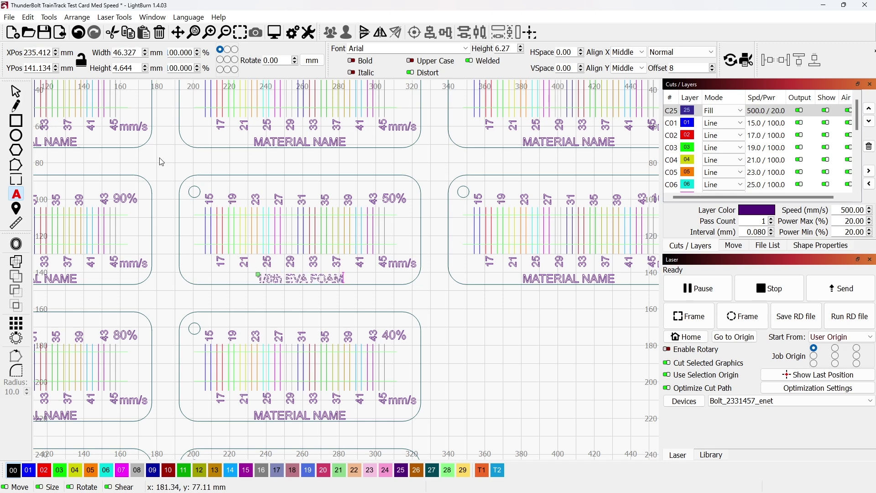
{"action": "left_click", "coordinate": [16, 92]}
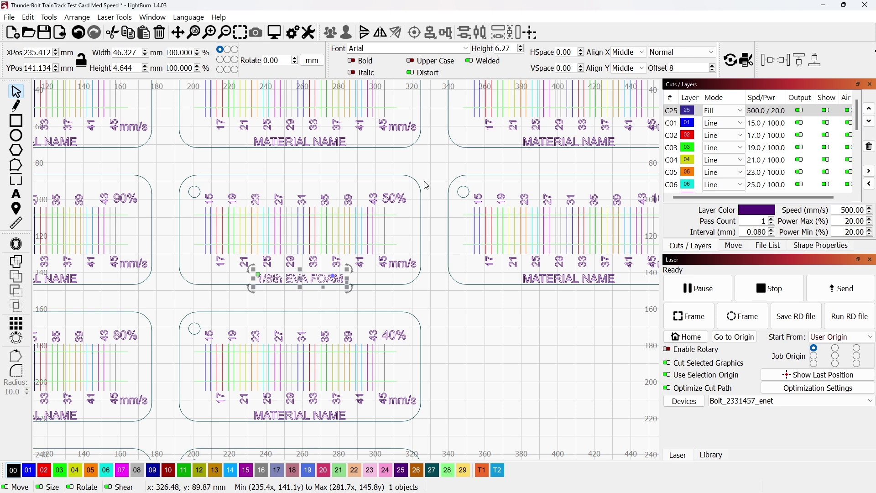
{"action": "key", "text": "Escape"}
Marquee-select the whole relabelled 1/8th EVA FOAM card.
{"action": "left_click_drag", "start_coordinate": [181, 170], "coordinate": [435, 304]}
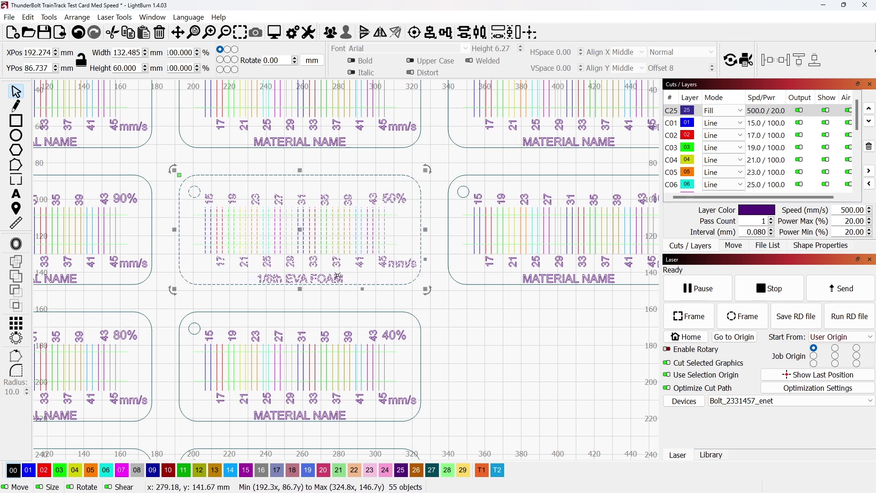
{"action": "left_click", "coordinate": [280, 33]}
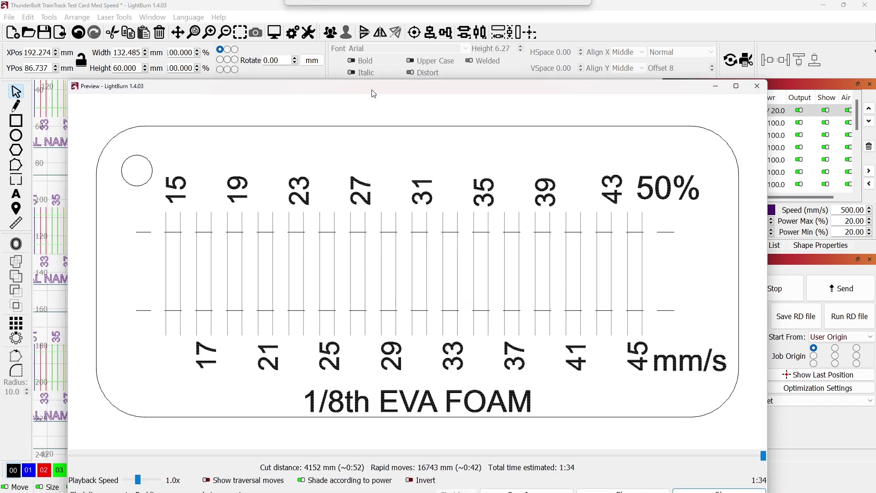
{"action": "left_click_drag", "start_coordinate": [372, 86], "coordinate": [373, 52]}
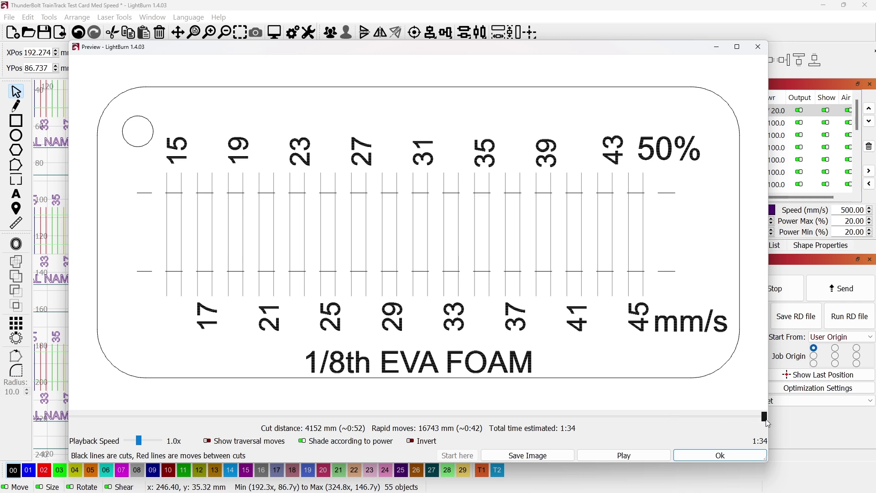
{"action": "mouse_move", "coordinate": [765, 416]}
{"action": "left_mouse_down"}
{"action": "mouse_move", "coordinate": [87, 452]}
{"action": "mouse_move", "coordinate": [510, 484]}
{"action": "mouse_move", "coordinate": [771, 492]}
{"action": "left_mouse_up"}
Group the card, select its outline with layer C28, and preview the 0:07, 388 mm cut.
{"action": "left_click", "coordinate": [758, 47]}
{"action": "key", "text": "ctrl+g"}
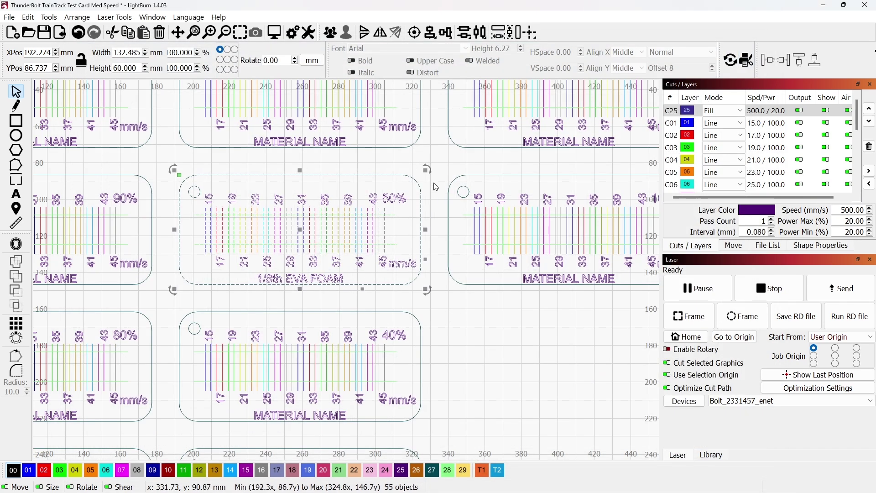
{"action": "scroll", "coordinate": [713, 178], "scroll_direction": "down", "scroll_amount": 4}
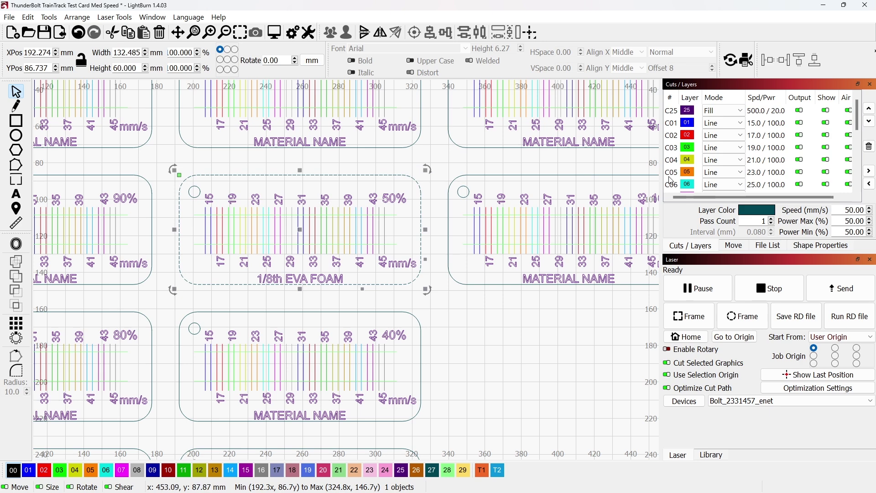
{"action": "left_click", "coordinate": [677, 172]}
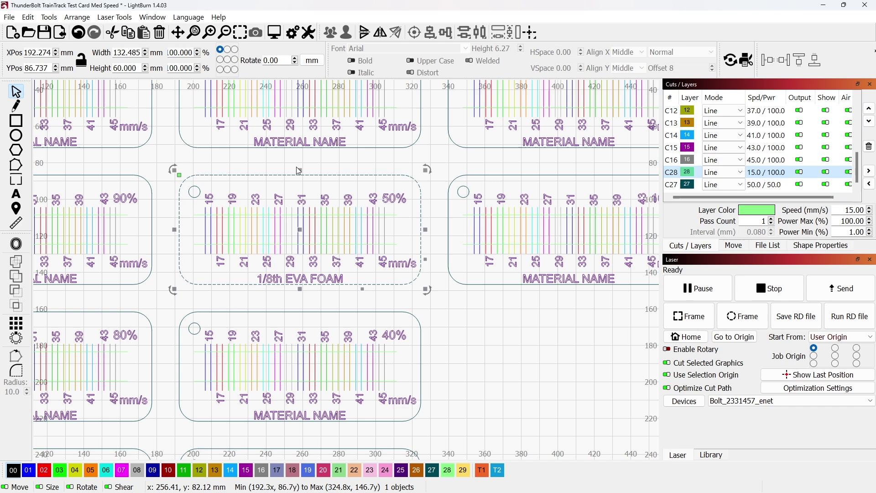
{"action": "left_click", "coordinate": [204, 178], "text": "shift"}
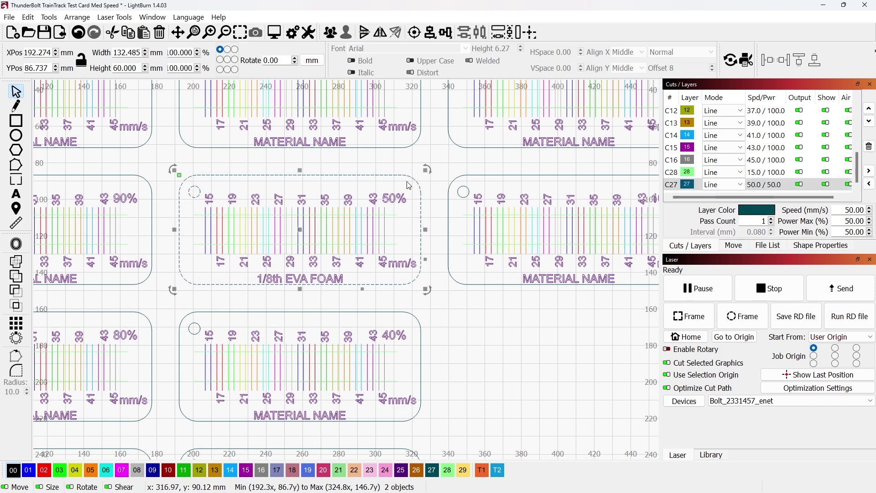
{"action": "left_click", "coordinate": [275, 33]}
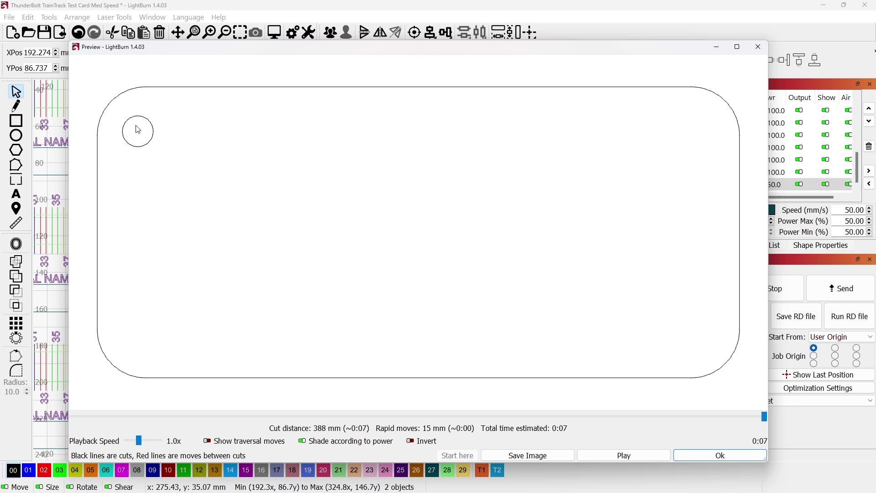
{"action": "left_click", "coordinate": [760, 48]}
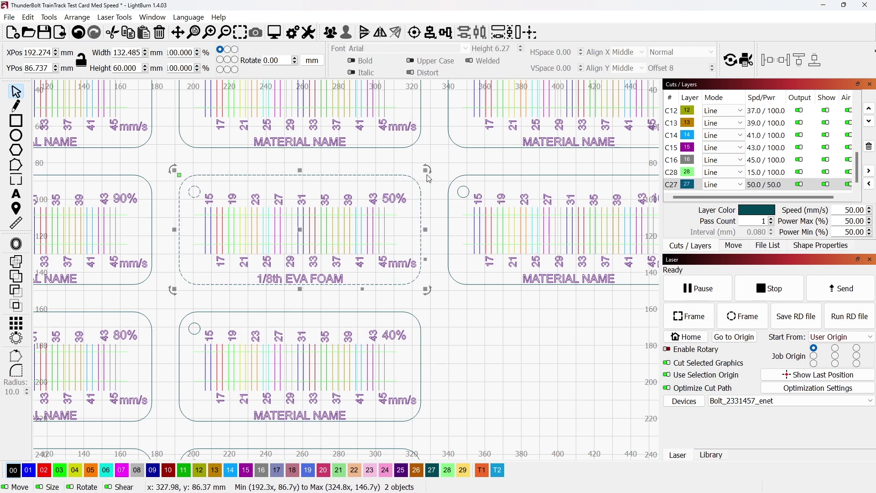
Send the whole EVA FOAM card to the laser as THUNDERB, overwriting the existing file.
{"action": "key", "text": "Escape"}
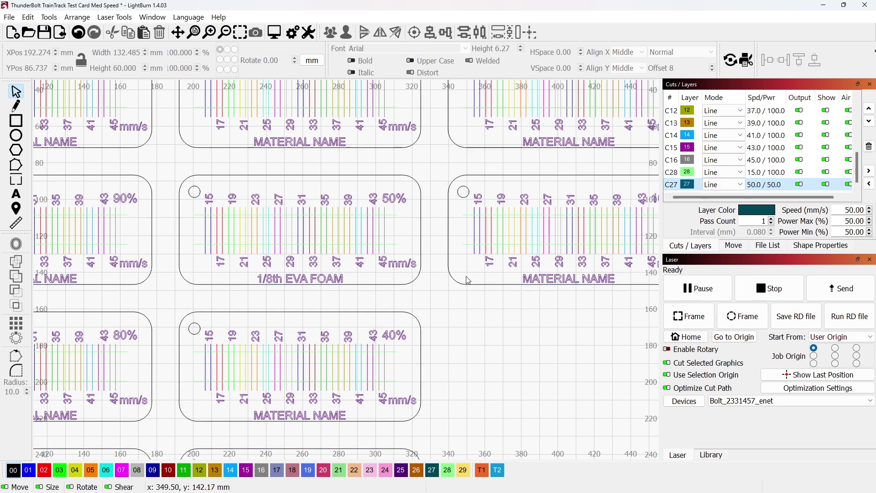
{"action": "left_click_drag", "start_coordinate": [155, 163], "coordinate": [439, 303]}
{"action": "left_click", "coordinate": [838, 290]}
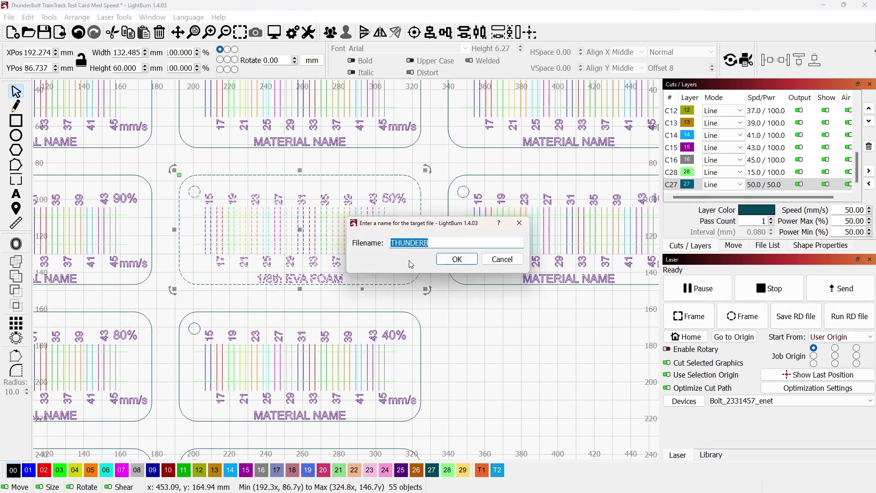
{"action": "left_click", "coordinate": [454, 256]}
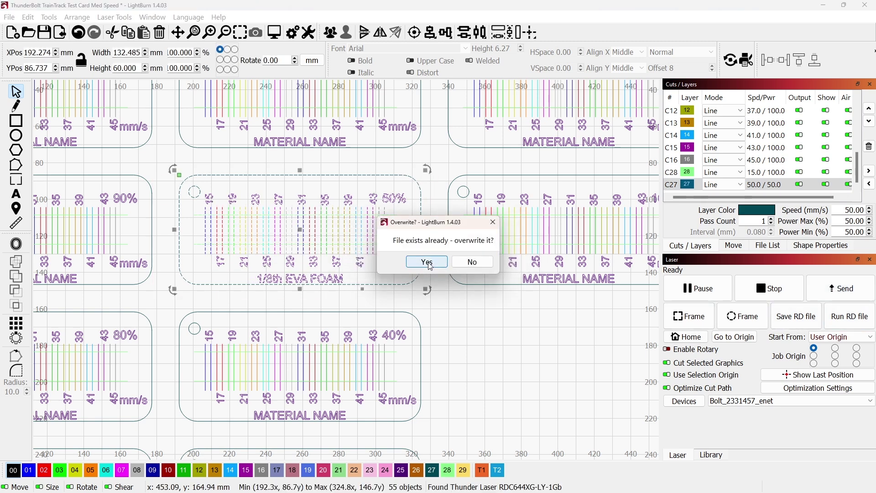
{"action": "left_click", "coordinate": [428, 263]}
{"action": "left_click", "coordinate": [442, 165]}
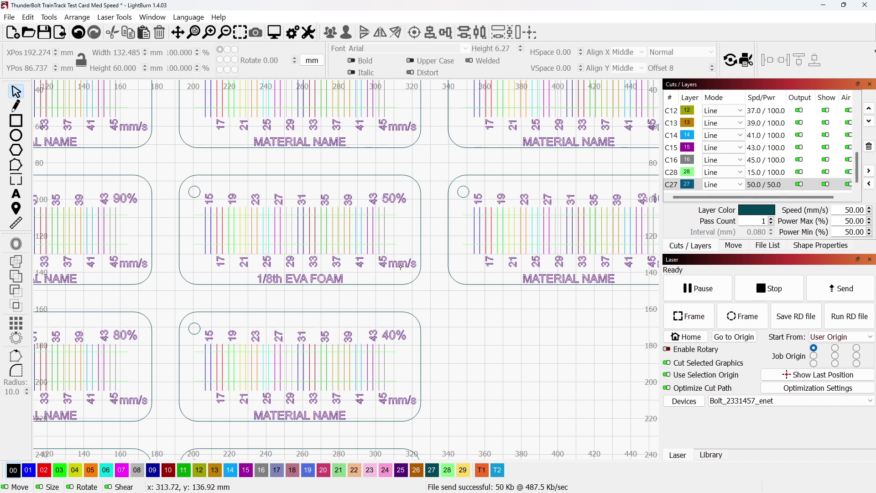
{"action": "scroll", "coordinate": [307, 269], "scroll_direction": "down", "scroll_amount": 5}
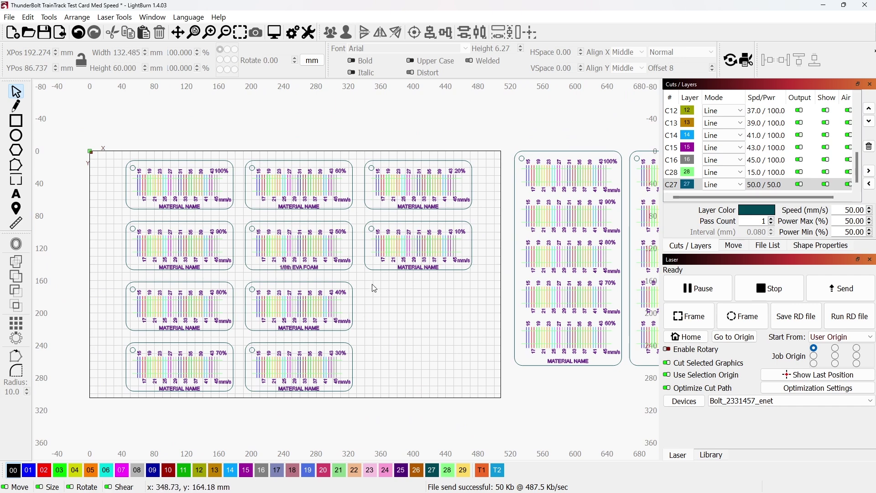
{"action": "scroll", "coordinate": [451, 181], "scroll_direction": "up", "scroll_amount": 5}
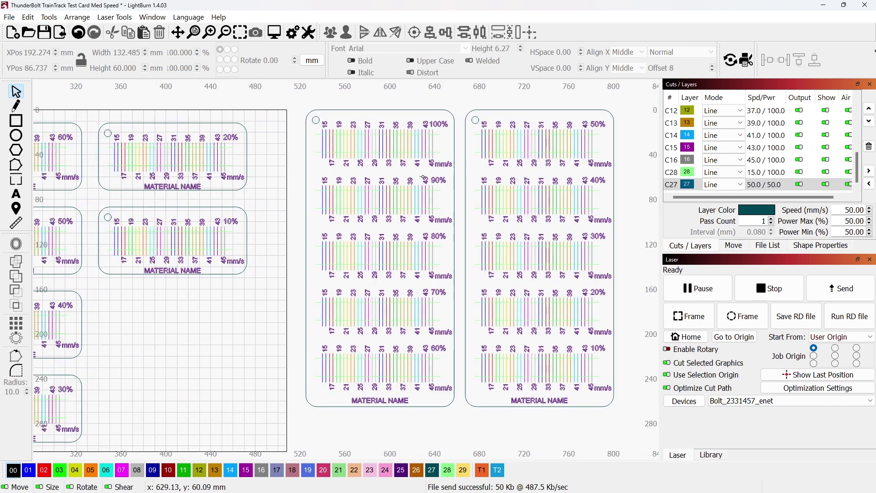
{"action": "scroll", "coordinate": [452, 181], "scroll_direction": "up", "scroll_amount": 3}
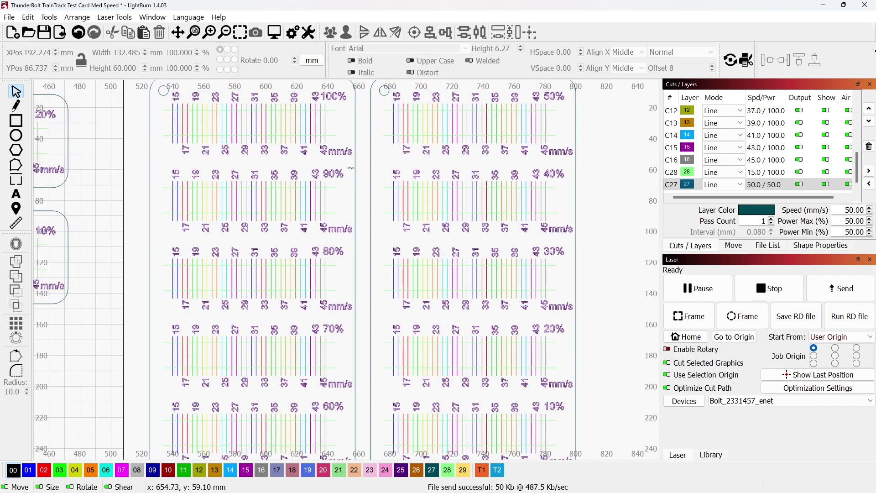
{"action": "scroll", "coordinate": [585, 306], "scroll_direction": "down", "scroll_amount": 3}
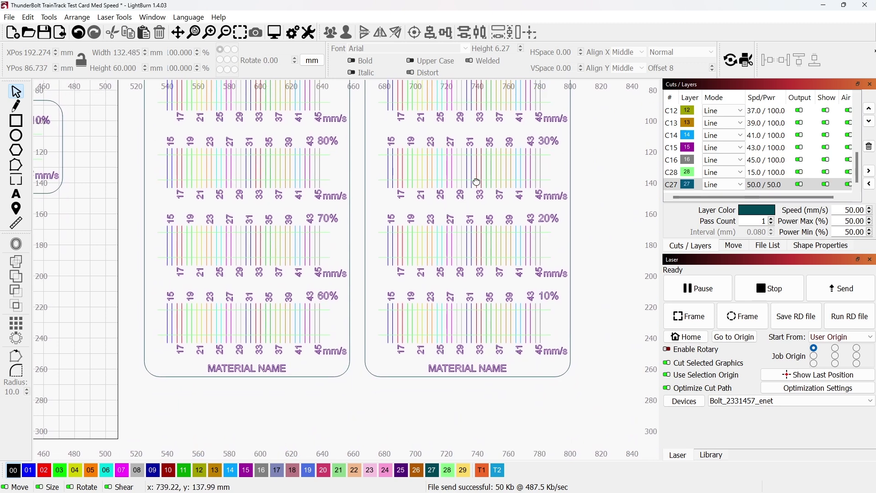
{"action": "scroll", "coordinate": [475, 182], "scroll_direction": "up", "scroll_amount": 1}
{"action": "scroll", "coordinate": [475, 182], "scroll_direction": "right", "scroll_amount": 1}
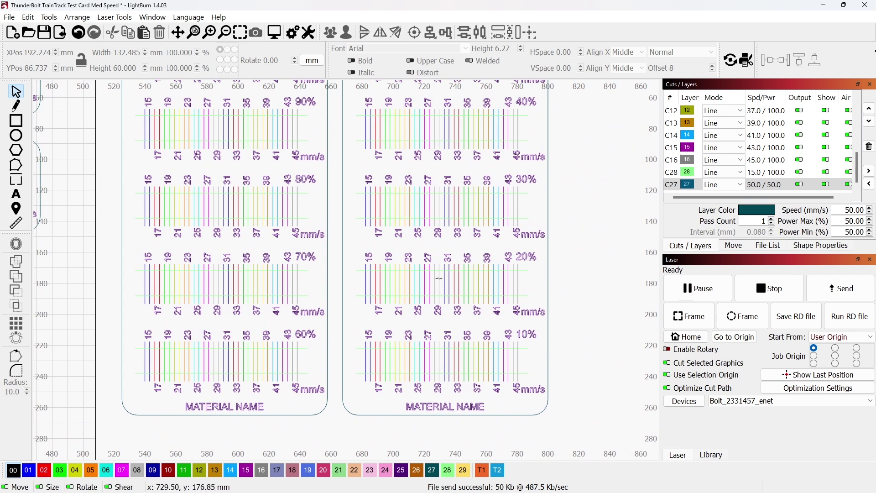
{"action": "scroll", "coordinate": [444, 336], "scroll_direction": "down", "scroll_amount": 3}
{"action": "scroll", "coordinate": [402, 221], "scroll_direction": "left", "scroll_amount": 3}
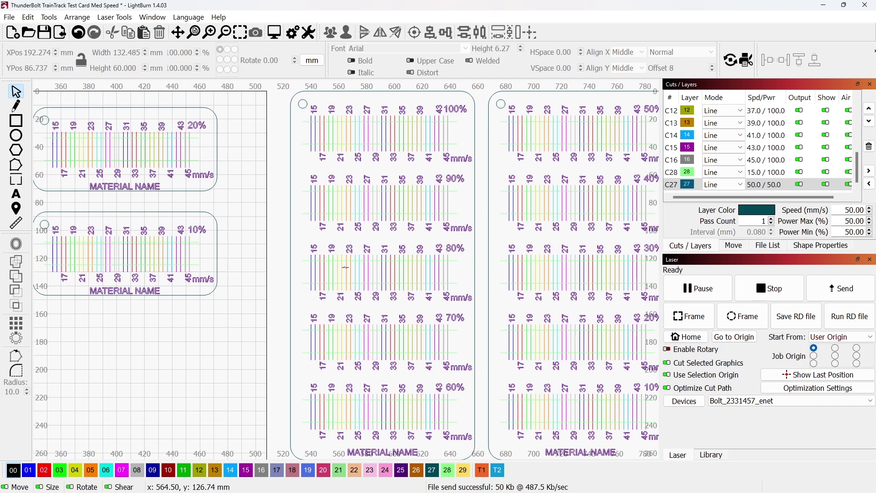
{"action": "scroll", "coordinate": [353, 259], "scroll_direction": "left", "scroll_amount": 10}
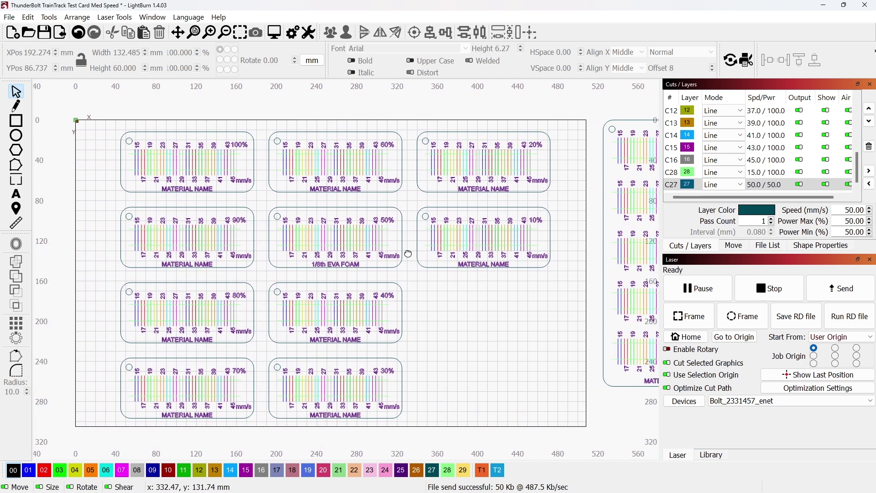
{"action": "scroll", "coordinate": [368, 270], "scroll_direction": "up", "scroll_amount": 1}
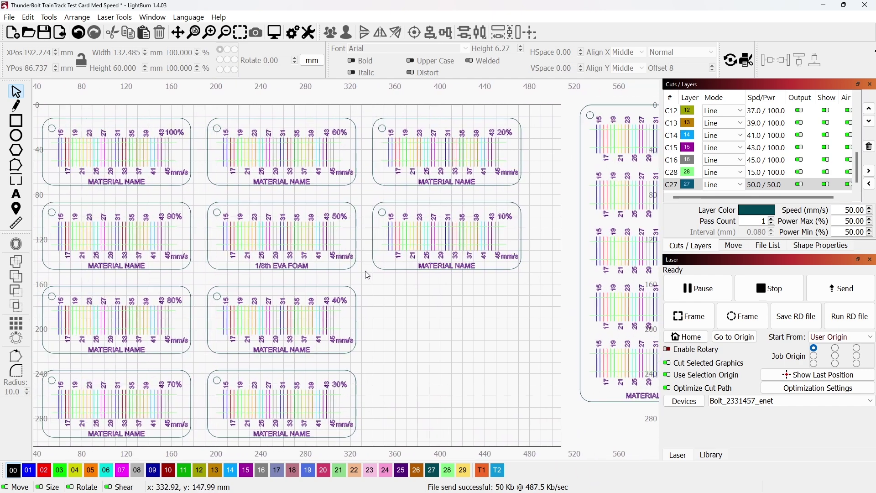
{"action": "left_click_drag", "start_coordinate": [368, 275], "coordinate": [379, 261]}
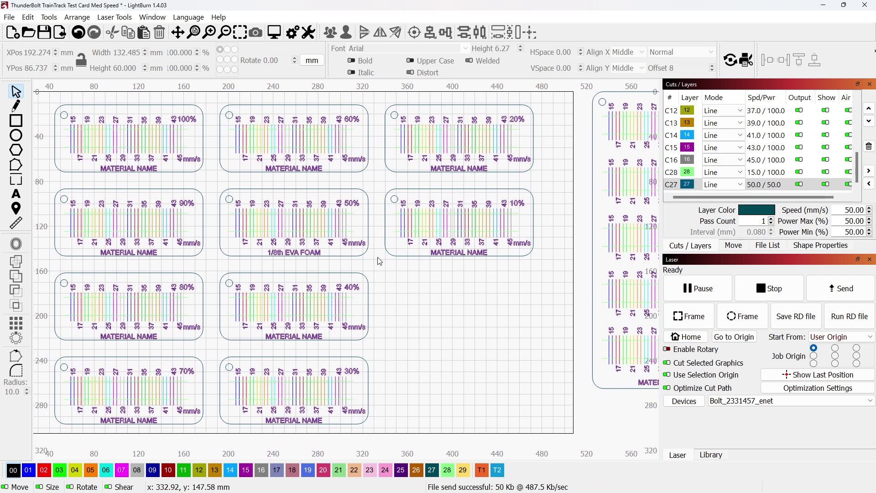